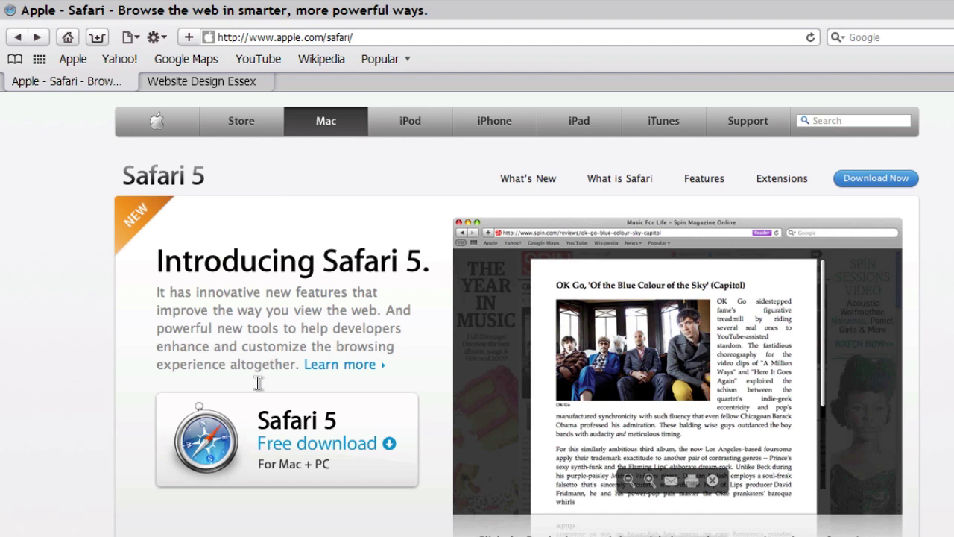
# - Open the Safari 5 download page and view its Windows download options
pyautogui.click(297, 445)
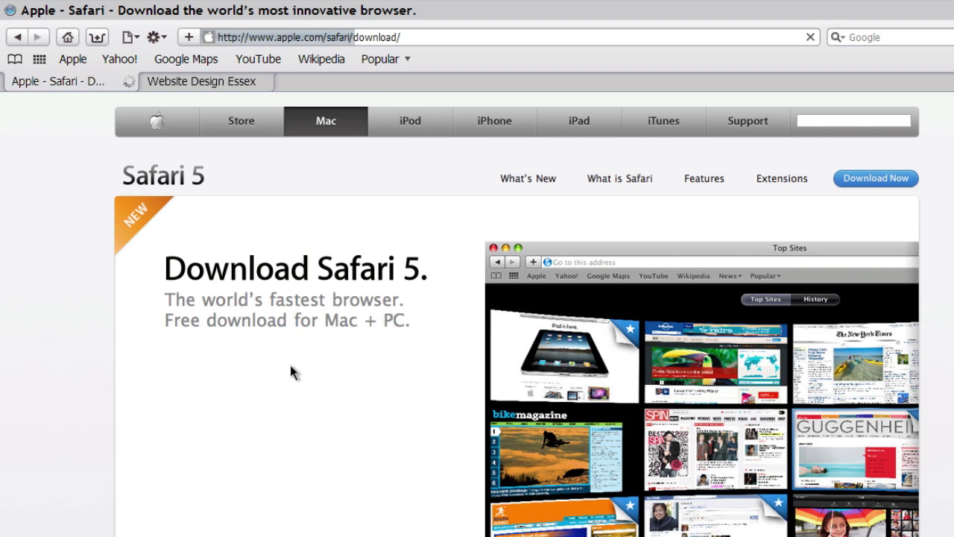
pyautogui.scroll(-3, 291, 370)
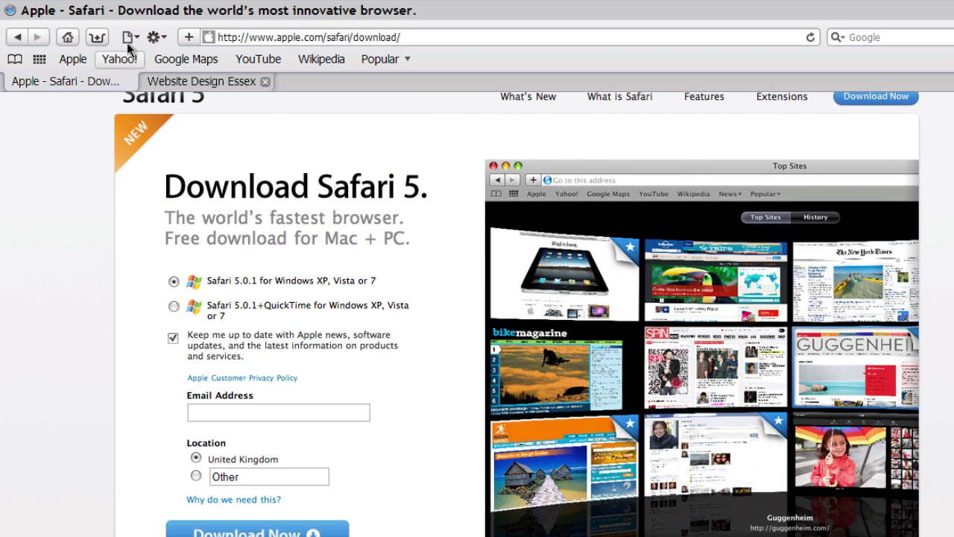
# - Turn on third-party extensions in the browser's Extensions preferences
pyautogui.click(155, 38)
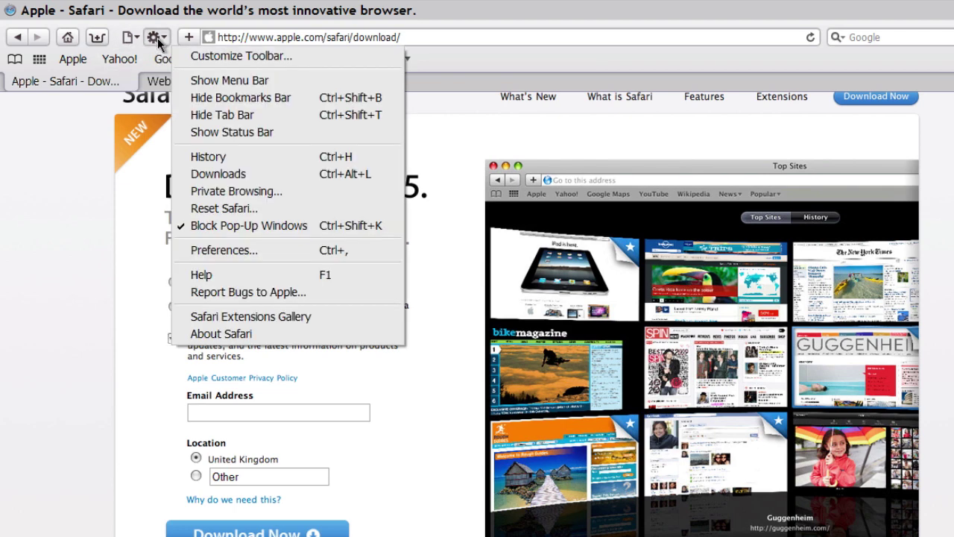
pyautogui.click(232, 253)
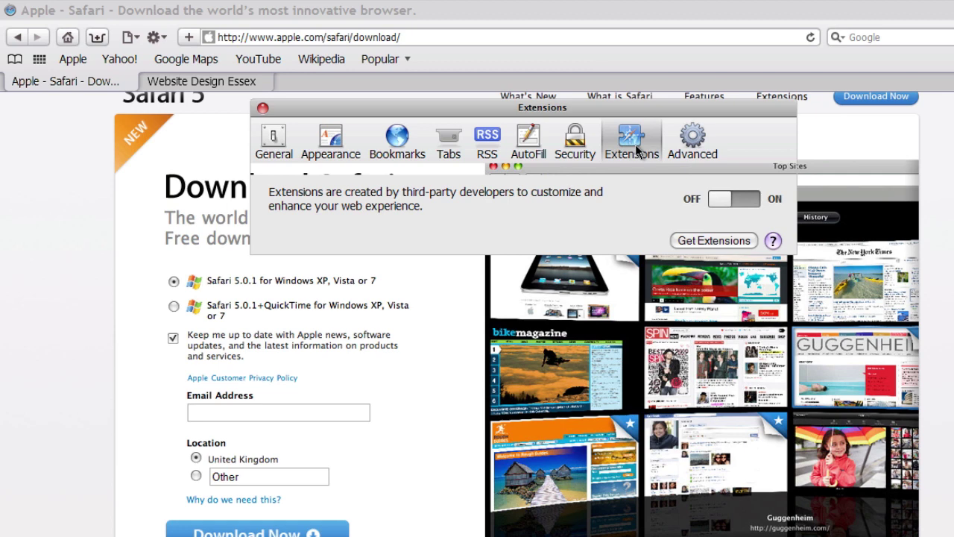
pyautogui.click(746, 203)
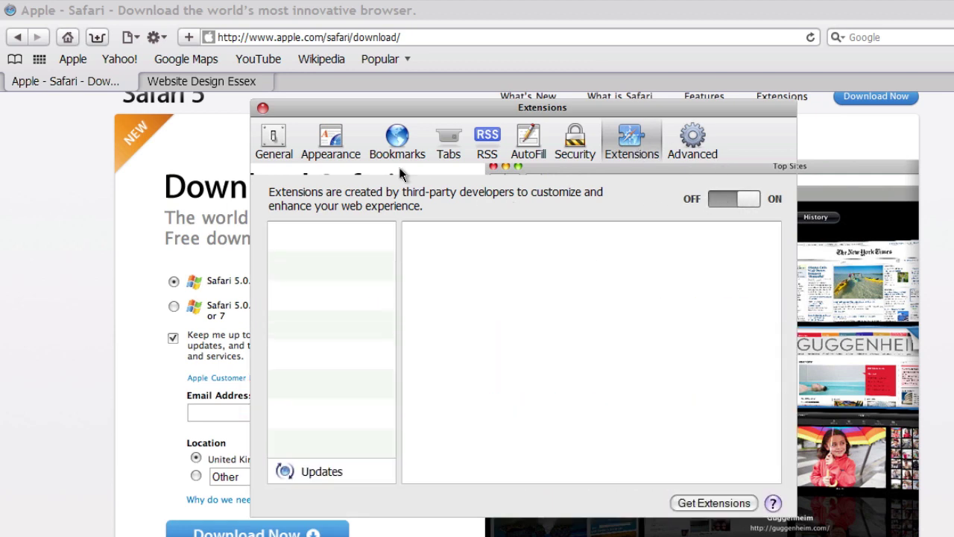
# - Review the General, Appearance, Bookmarks and Advanced preferences
pyautogui.click(274, 140)
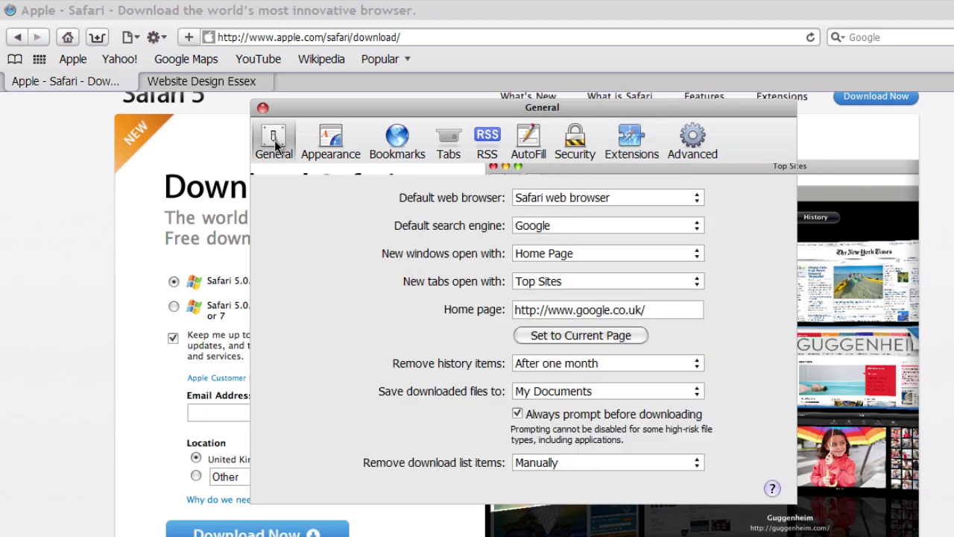
pyautogui.click(329, 142)
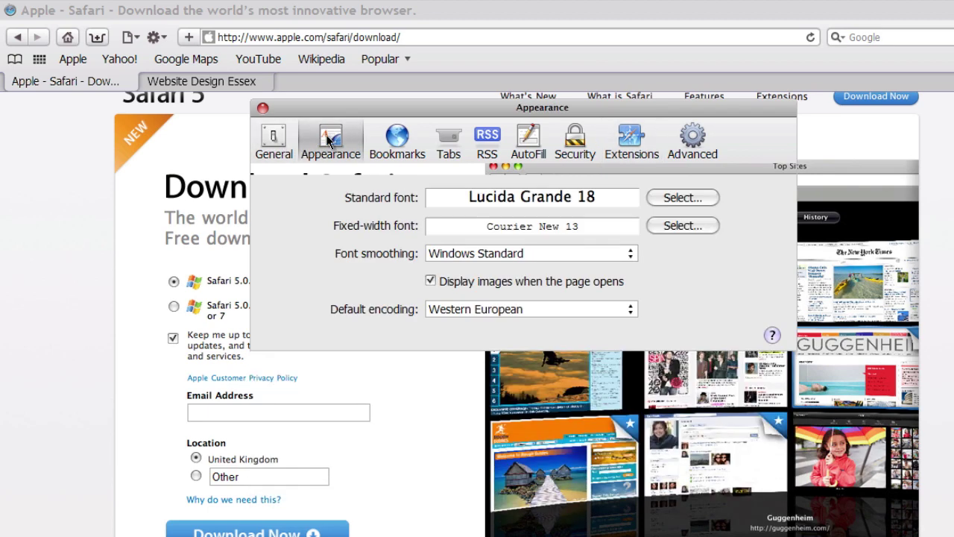
pyautogui.click(399, 137)
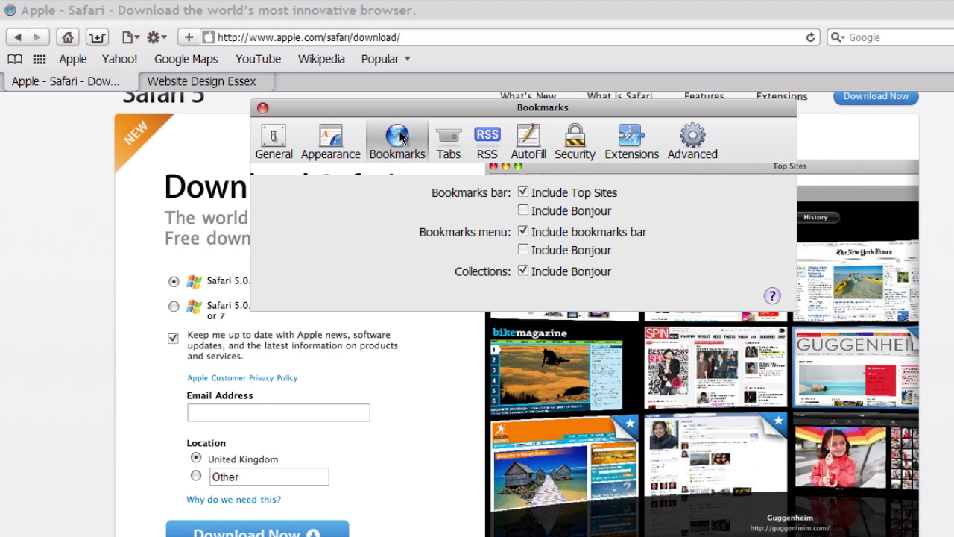
pyautogui.click(691, 142)
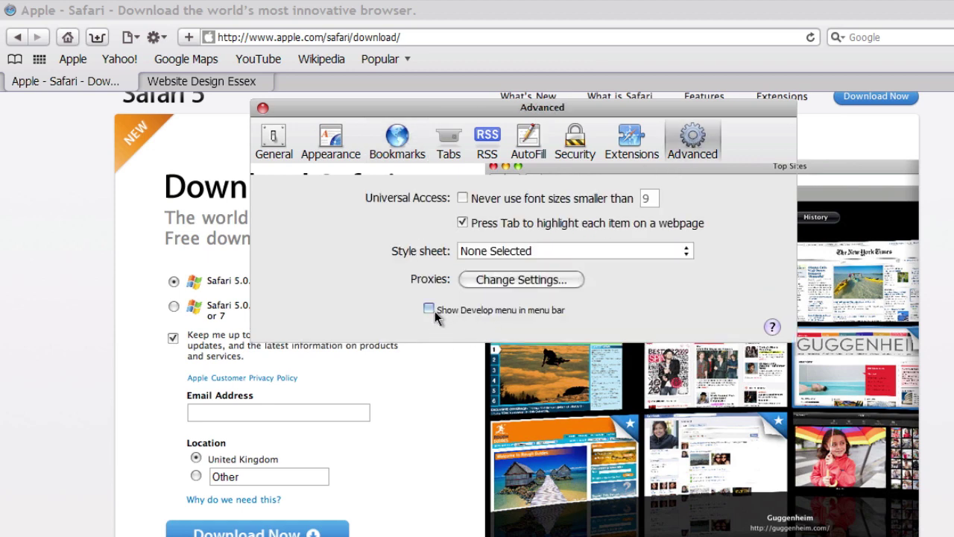
# - Go from the Extensions preferences to the Safari Extensions Gallery and install Coda Notes from the Developer category
pyautogui.click(621, 145)
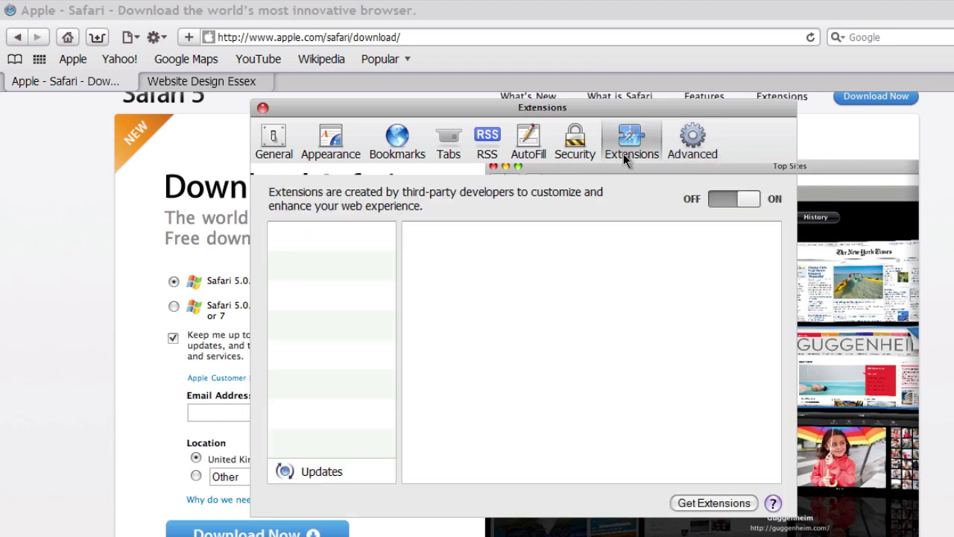
pyautogui.click(701, 505)
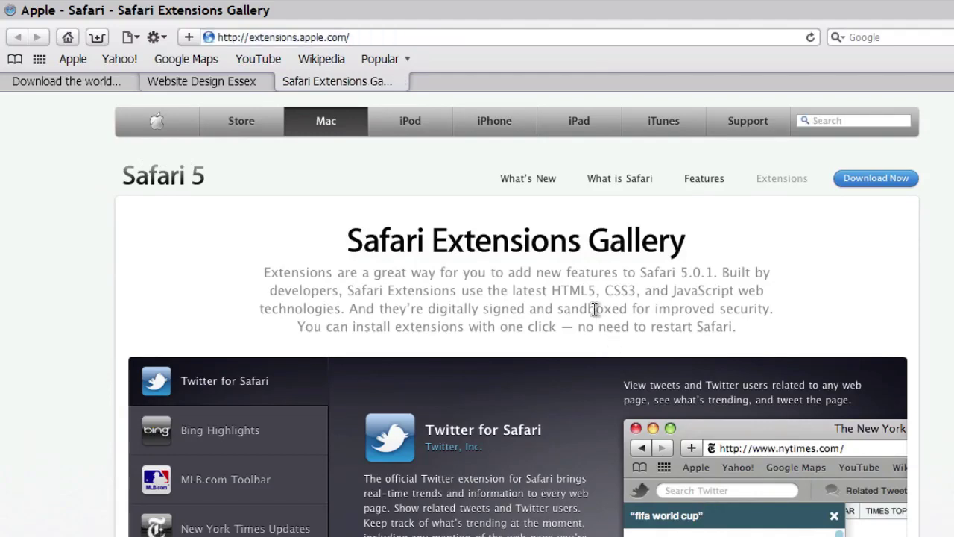
pyautogui.scroll(-5, 594, 309)
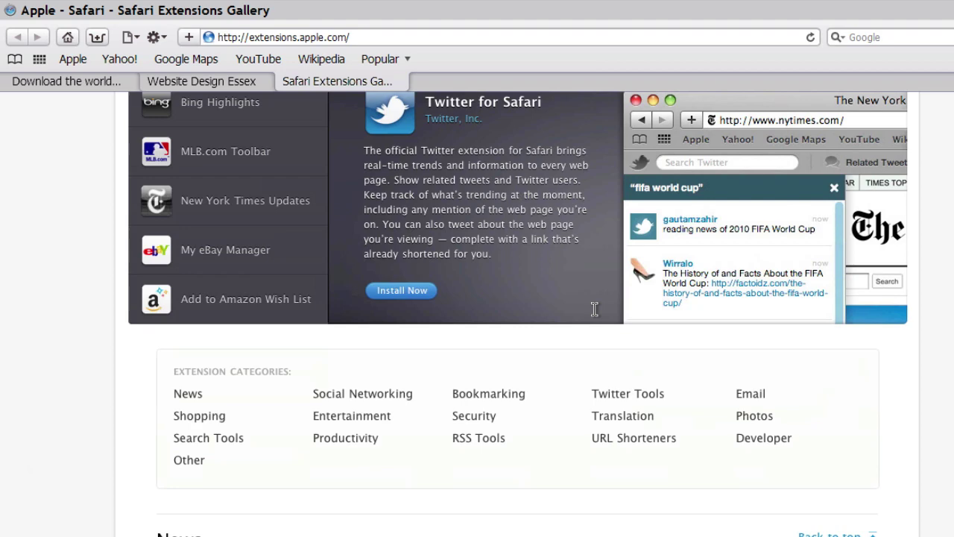
pyautogui.scroll(-1, 595, 308)
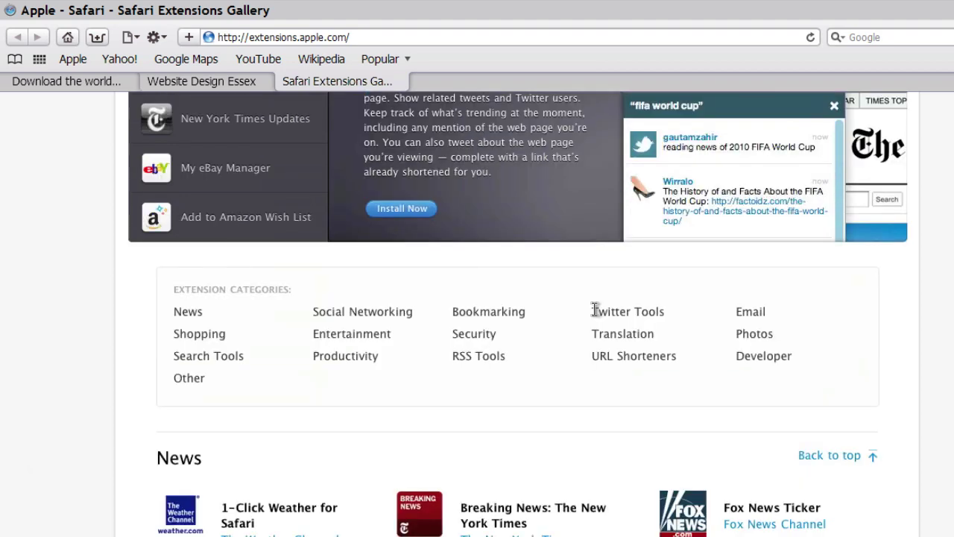
pyautogui.click(764, 360)
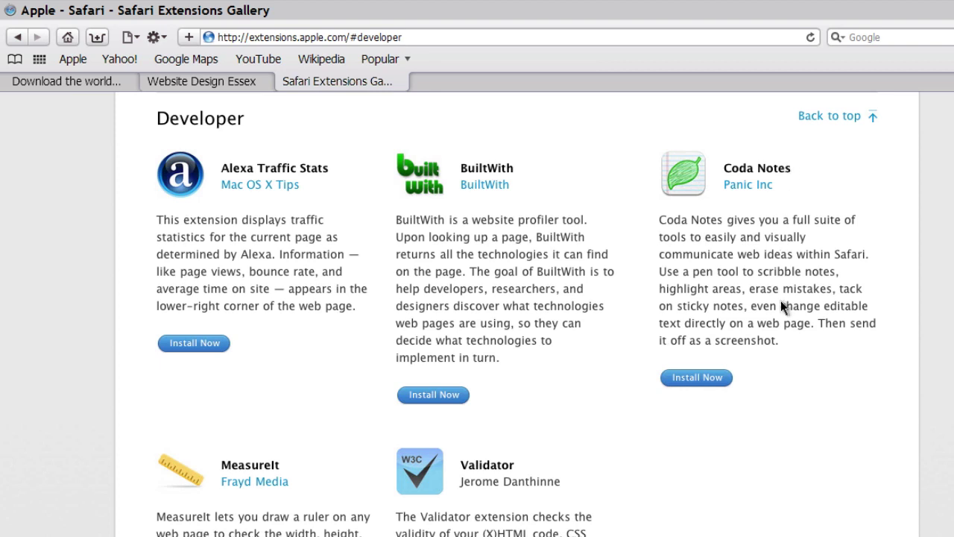
pyautogui.click(699, 378)
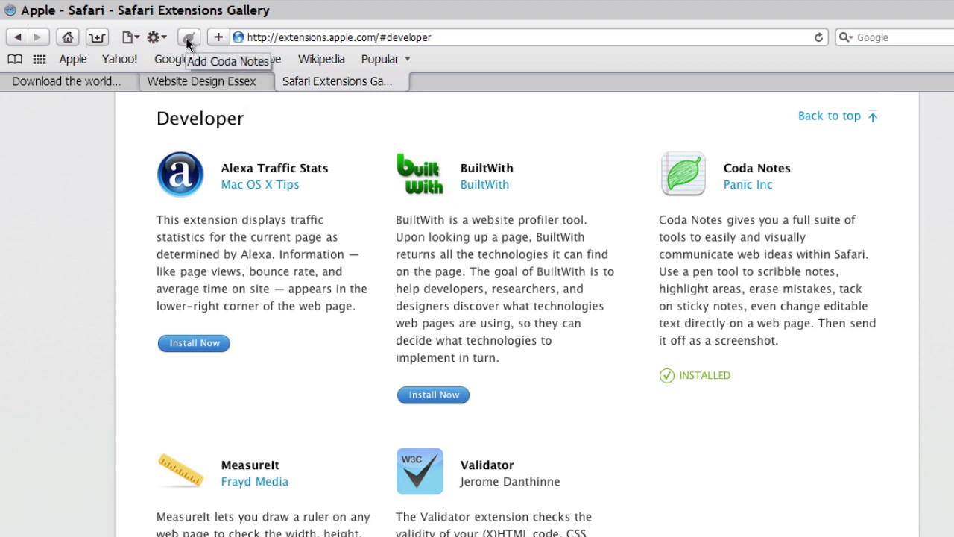
# - Reload the open Website Design Essex page and start annotating it with Coda Notes
pyautogui.click(200, 79)
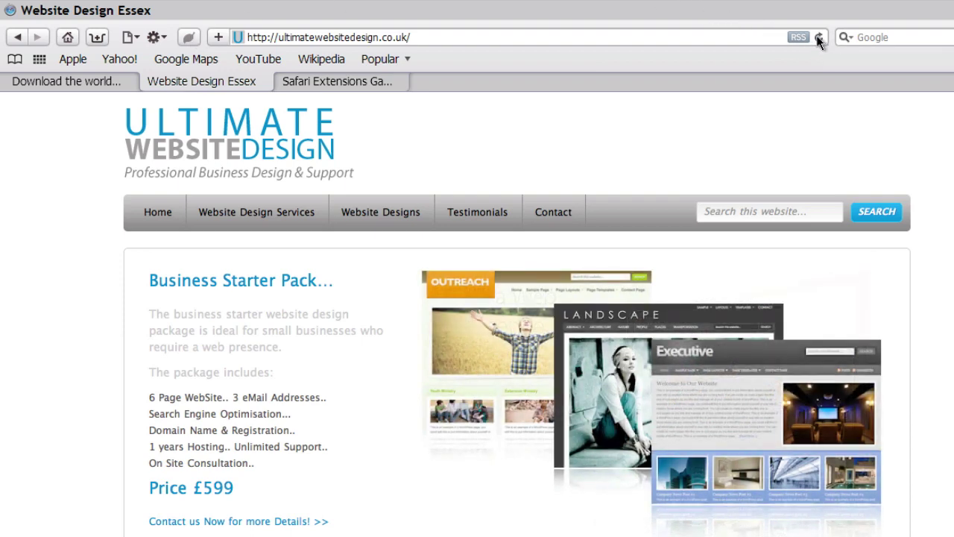
pyautogui.click(817, 38)
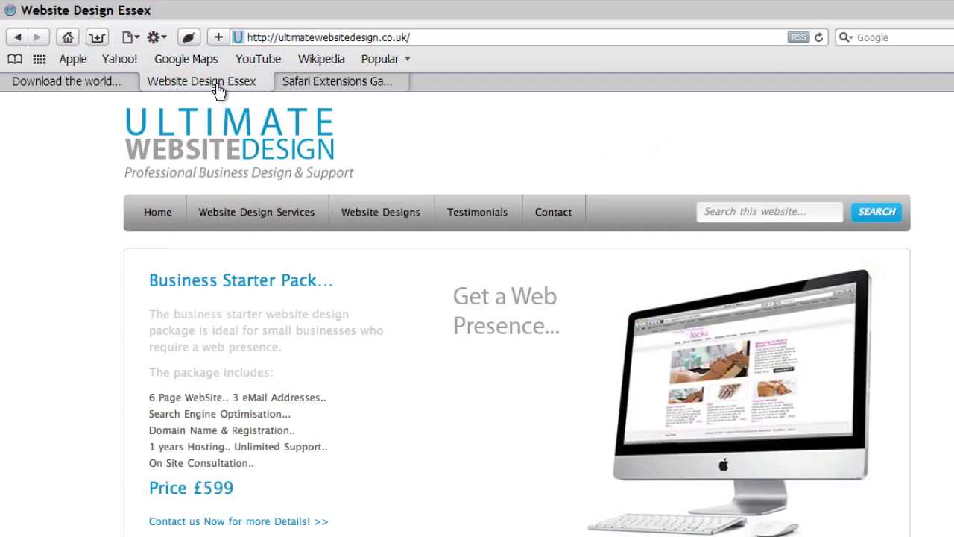
pyautogui.click(188, 41)
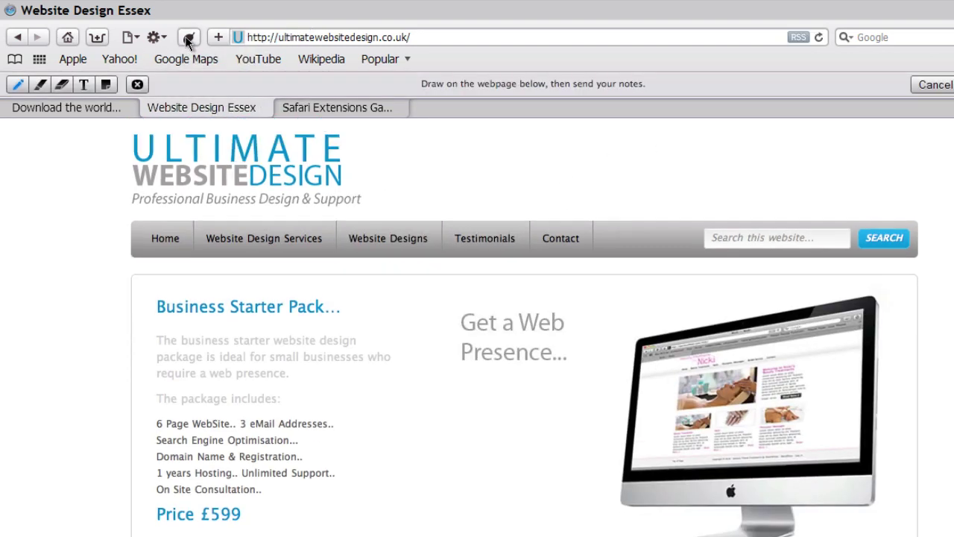
# - Add a sticky note reading "change images" over the lower part of the homepage's image slideshow
pyautogui.click(106, 86)
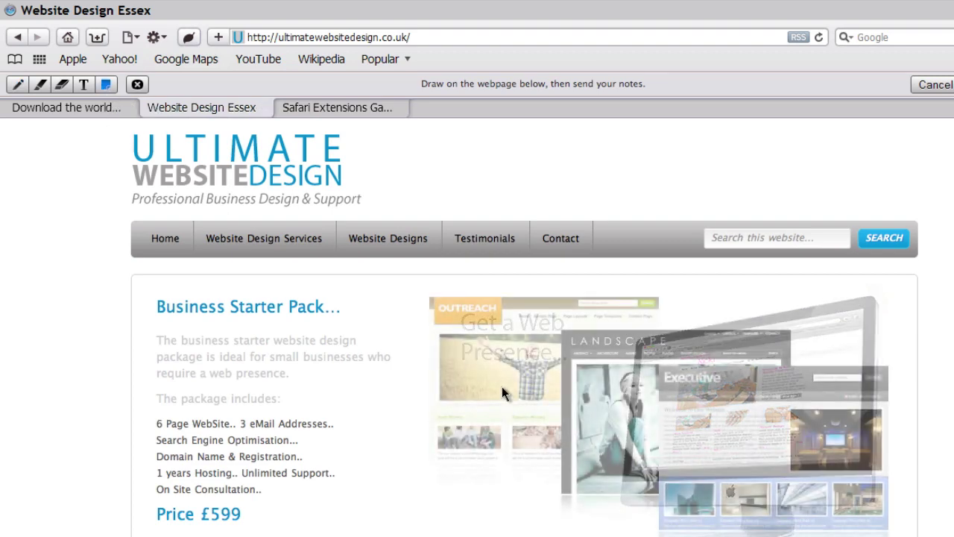
pyautogui.click(502, 386)
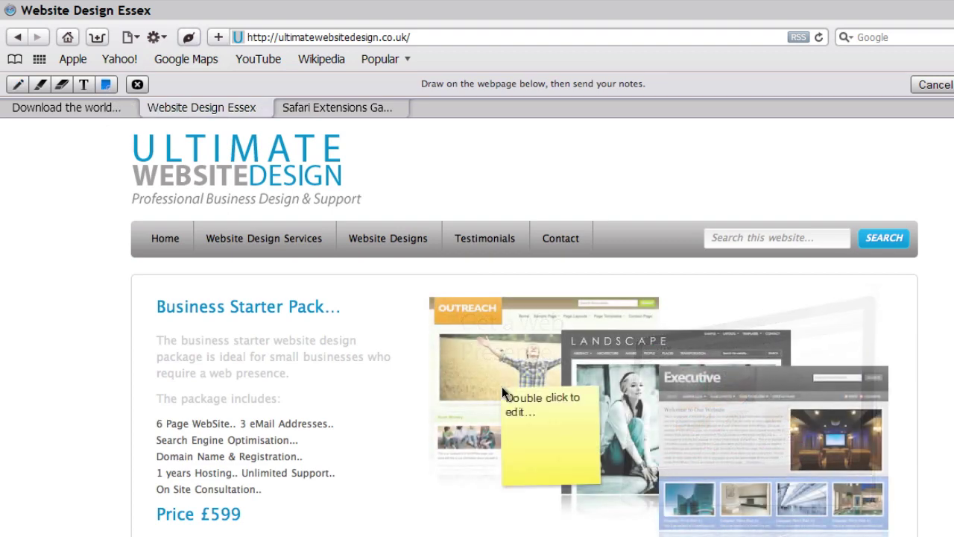
pyautogui.doubleClick(544, 400)
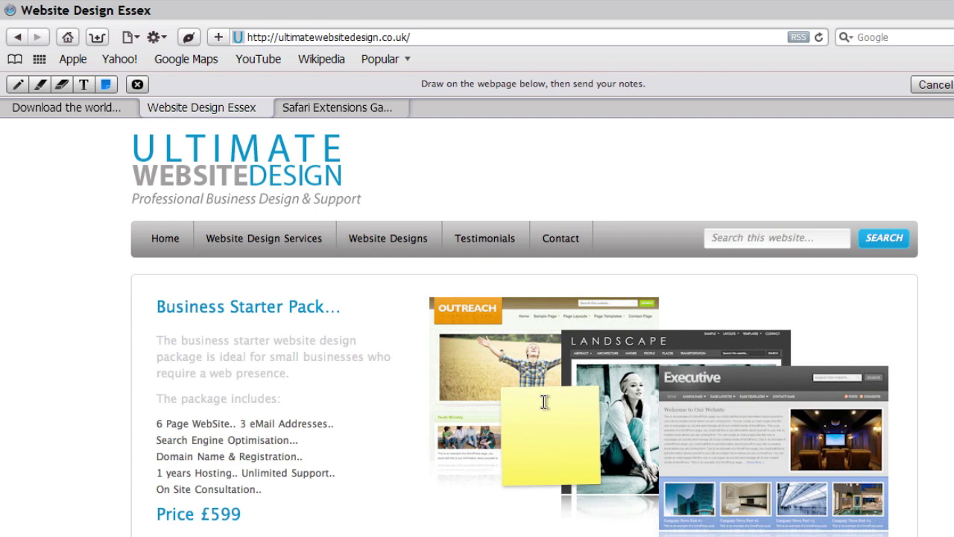
pyautogui.write('change')
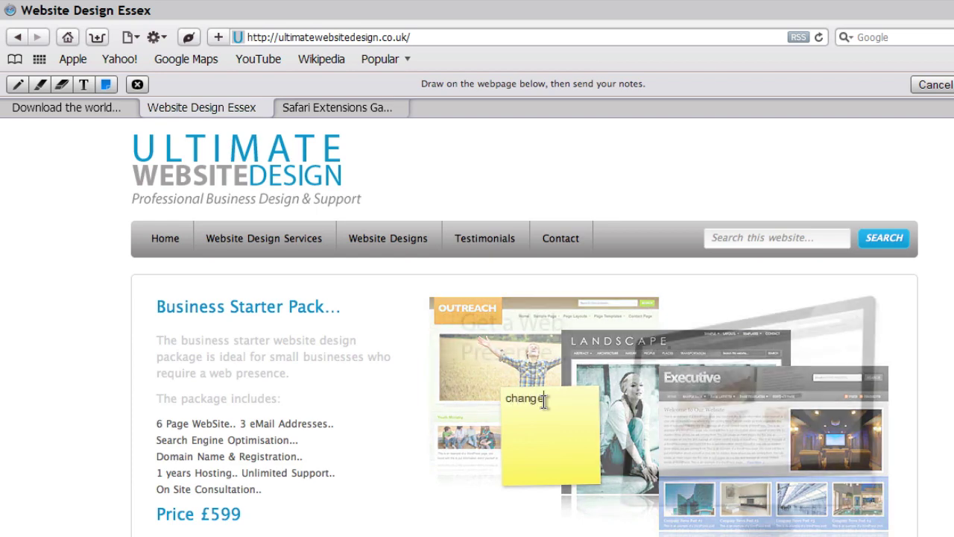
pyautogui.write(' ima')
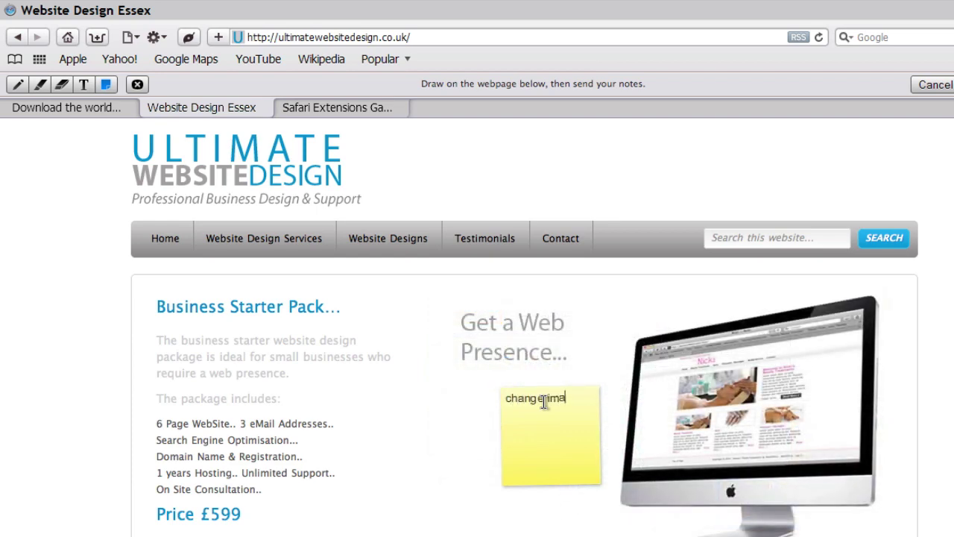
pyautogui.write('ges')
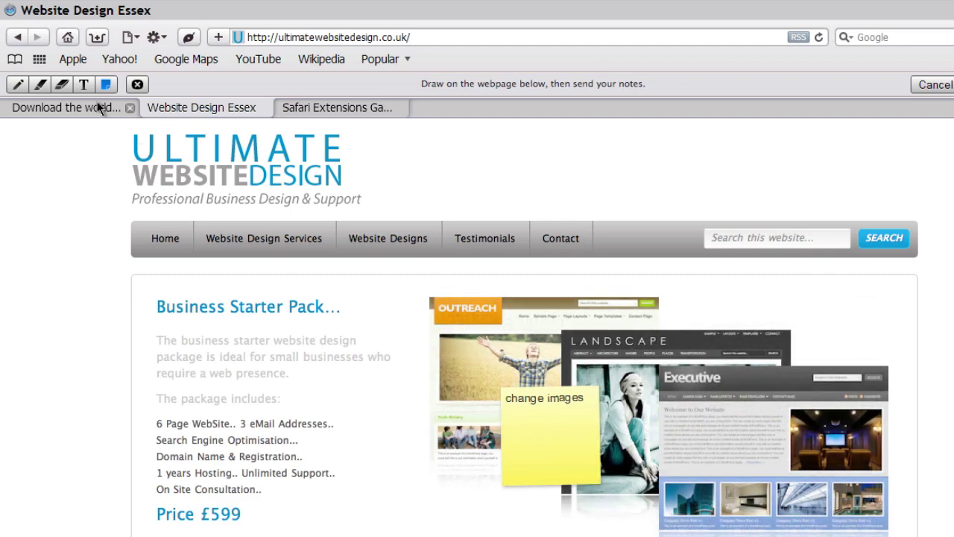
# - Replace the first three words of the paragraph under the Business Starter Pack heading with "Please change"
pyautogui.click(84, 83)
pyautogui.click(269, 340)
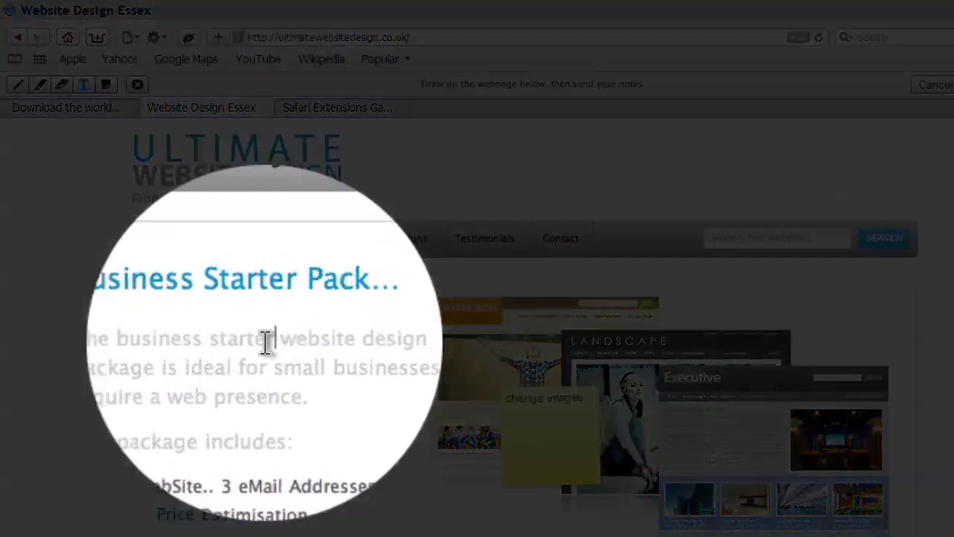
pyautogui.moveTo(266, 341); pyautogui.dragTo(179, 340)
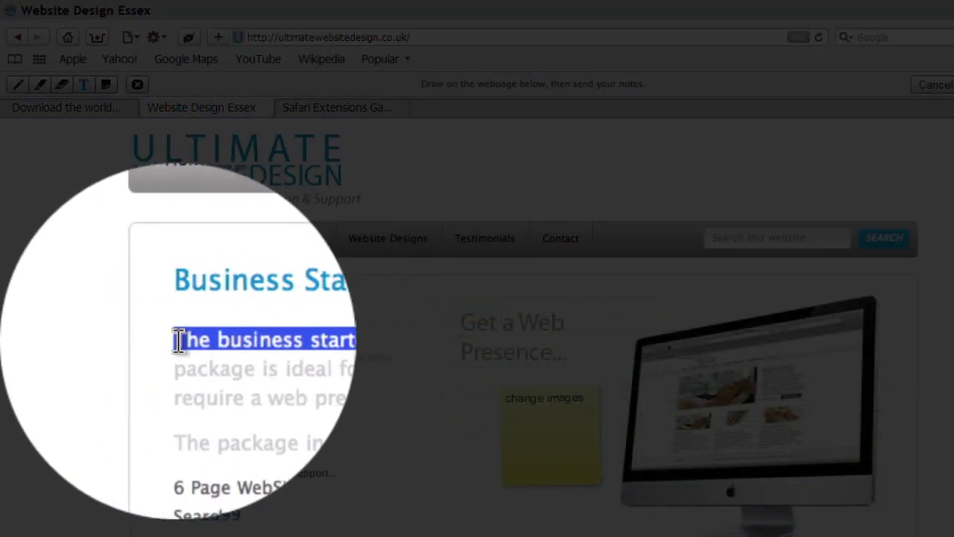
pyautogui.press('BackSpace')
pyautogui.write('Please')
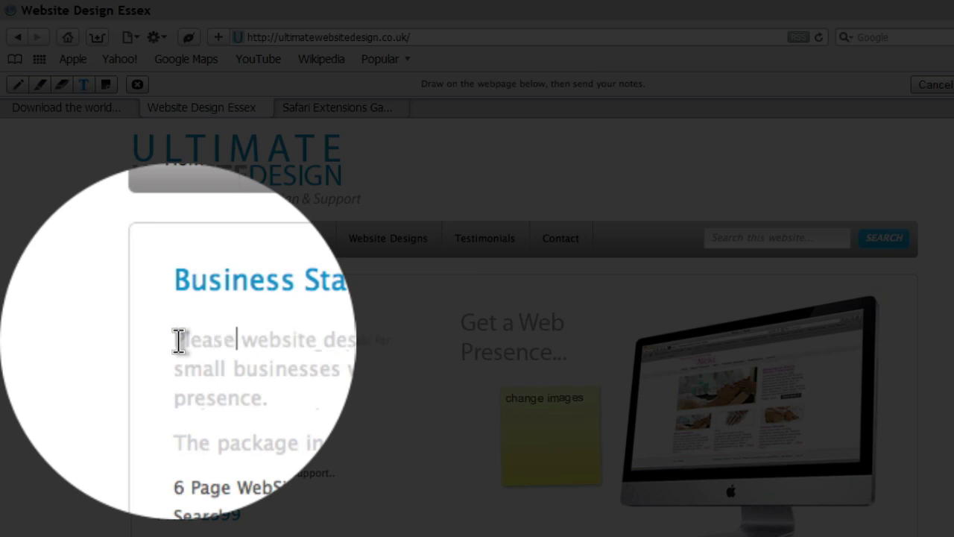
pyautogui.write(' chan ')
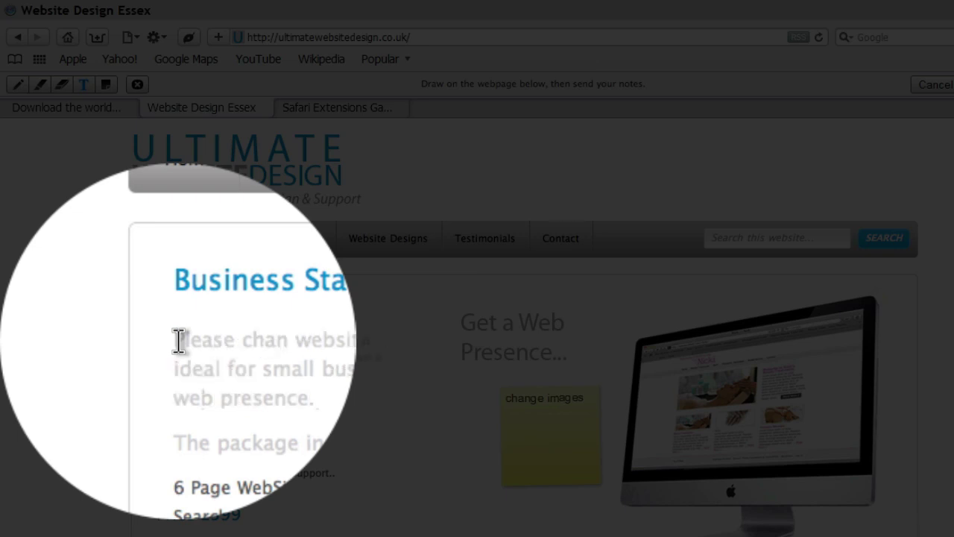
pyautogui.write('ge')
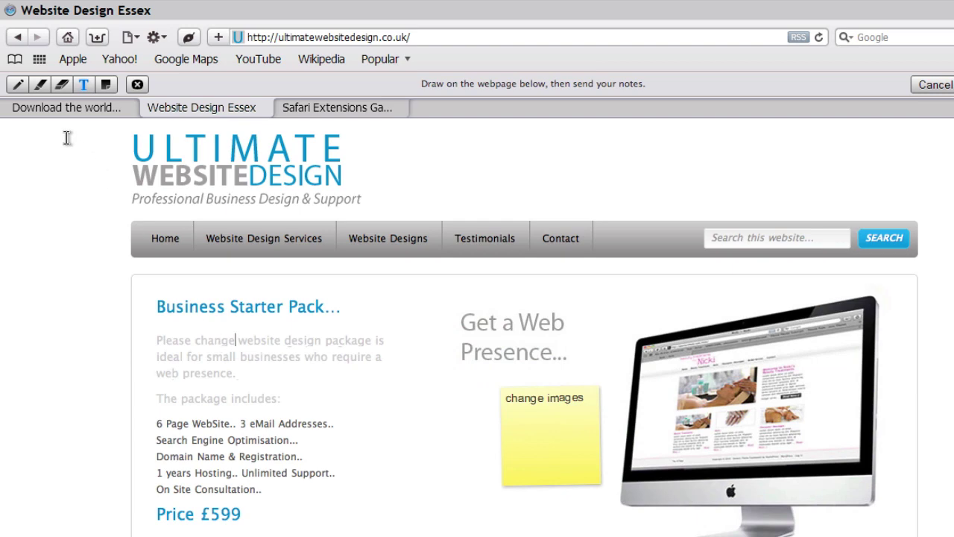
# - Highlight the words "Please change" in the paragraph and circle the Home navigation item with the pen
pyautogui.click(41, 85)
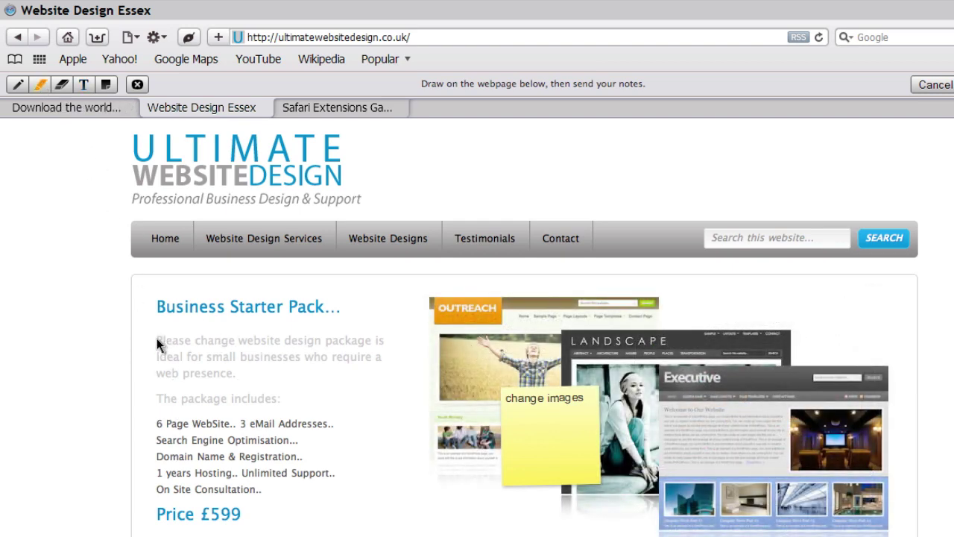
pyautogui.moveTo(156, 345); pyautogui.dragTo(237, 341)
pyautogui.click(17, 85)
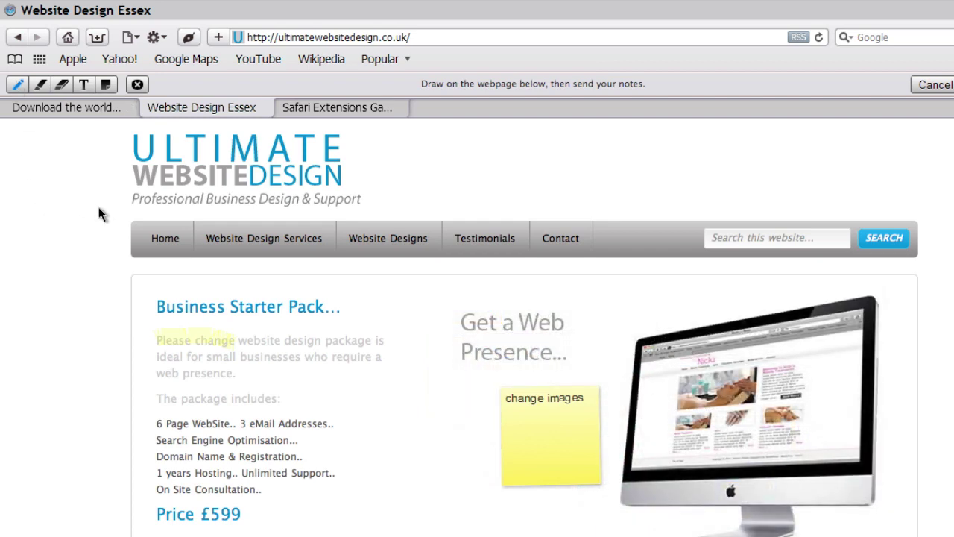
pyautogui.moveTo(98, 209)
pyautogui.mouseDown()
pyautogui.moveTo(222, 211)
pyautogui.moveTo(192, 261)
pyautogui.moveTo(114, 265)
pyautogui.moveTo(90, 228)
pyautogui.moveTo(99, 206)
pyautogui.mouseUp()
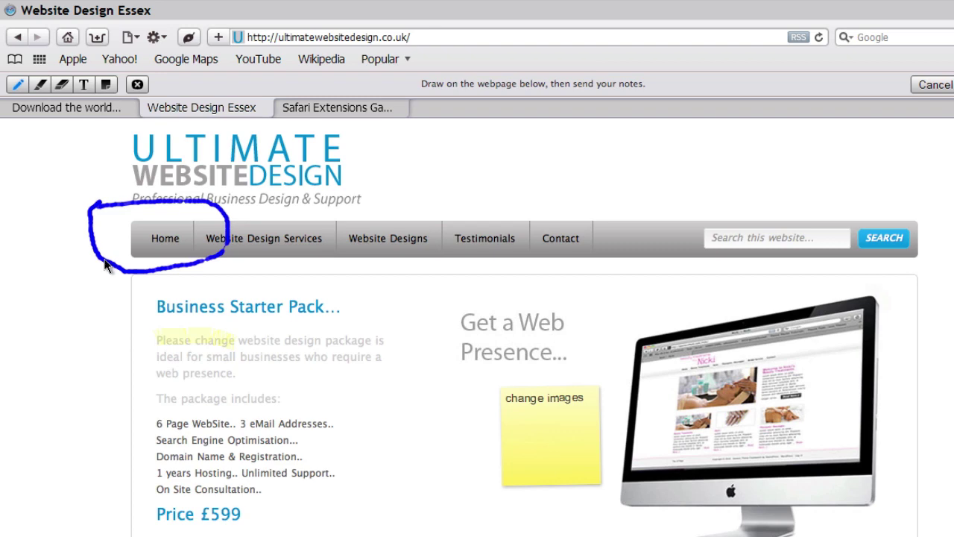
# - Add a sticky note reading "change colour" over the navigation bar and erase the pen circle around the Home item
pyautogui.click(107, 84)
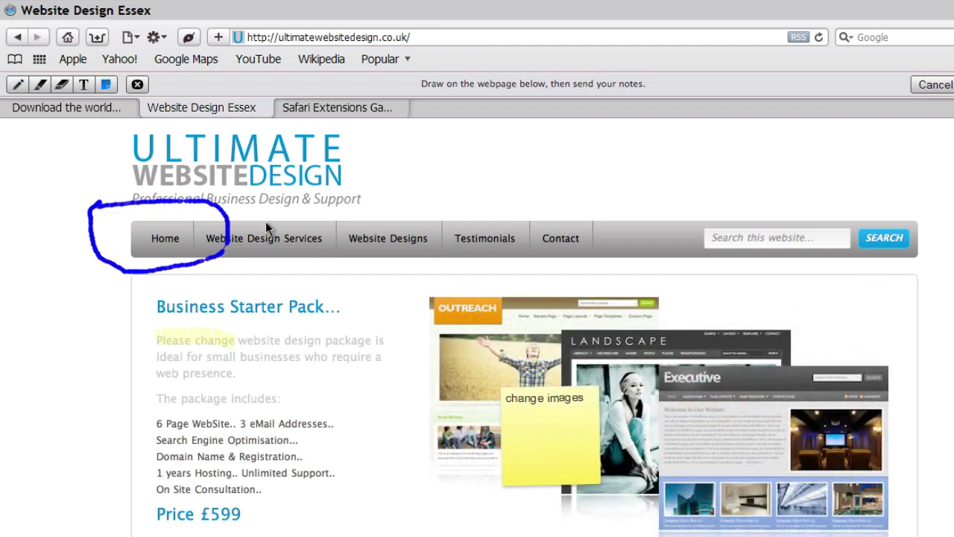
pyautogui.click(266, 228)
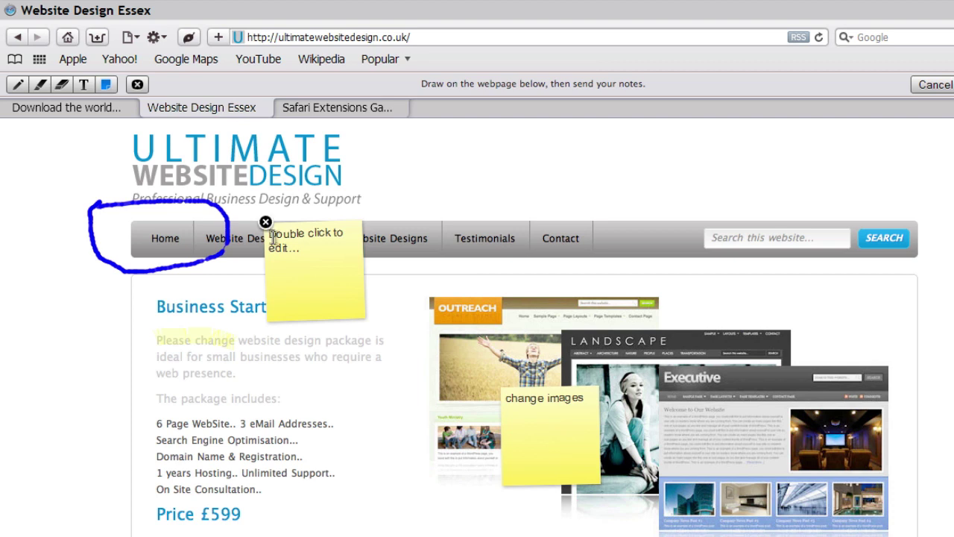
pyautogui.doubleClick(292, 244)
pyautogui.write('change colo')
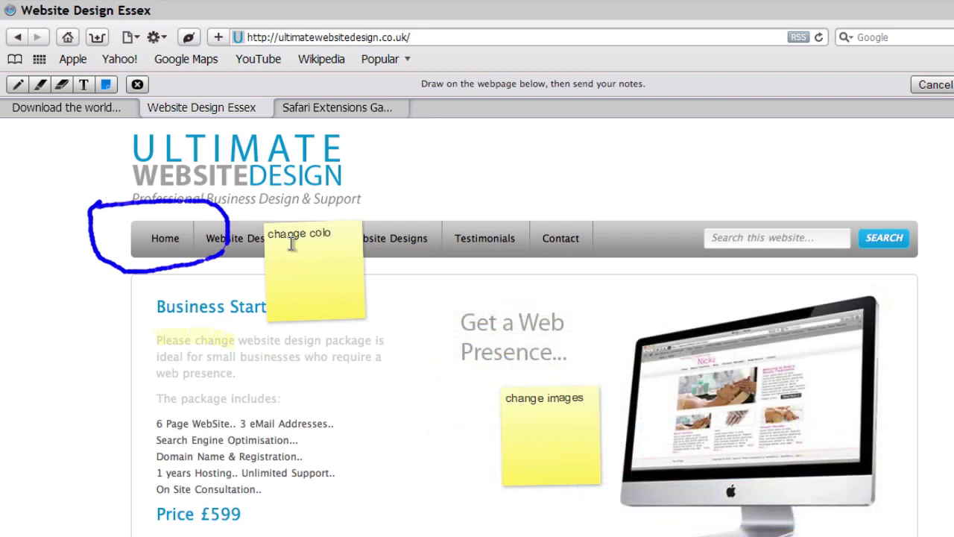
pyautogui.write('ut')
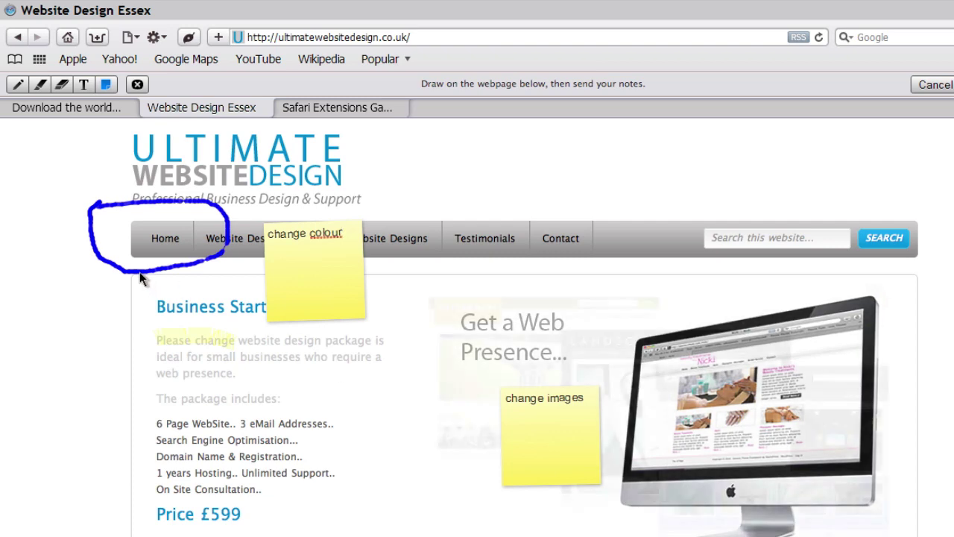
pyautogui.click(61, 85)
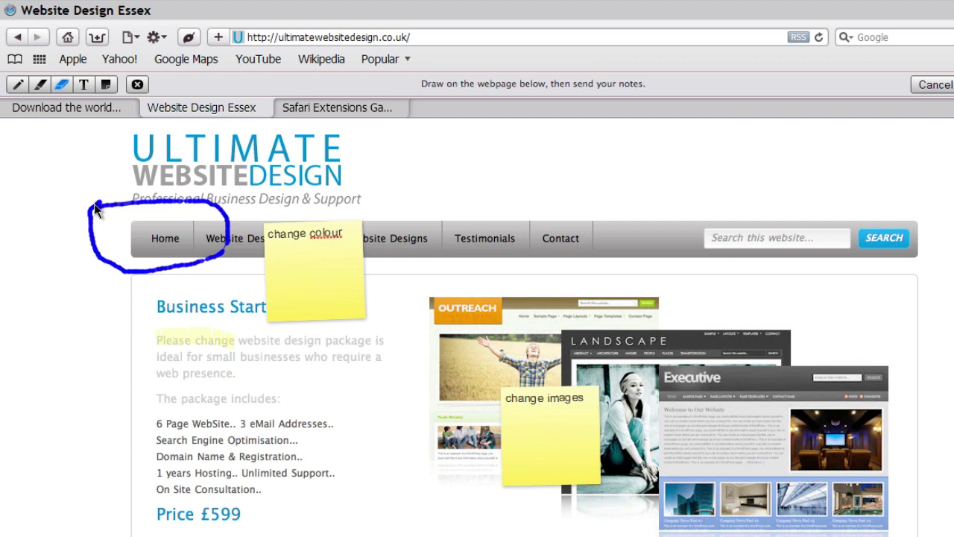
pyautogui.moveTo(95, 211)
pyautogui.mouseDown()
pyautogui.moveTo(171, 204)
pyautogui.moveTo(211, 212)
pyautogui.moveTo(223, 250)
pyautogui.moveTo(130, 267)
pyautogui.moveTo(96, 219)
pyautogui.mouseUp()
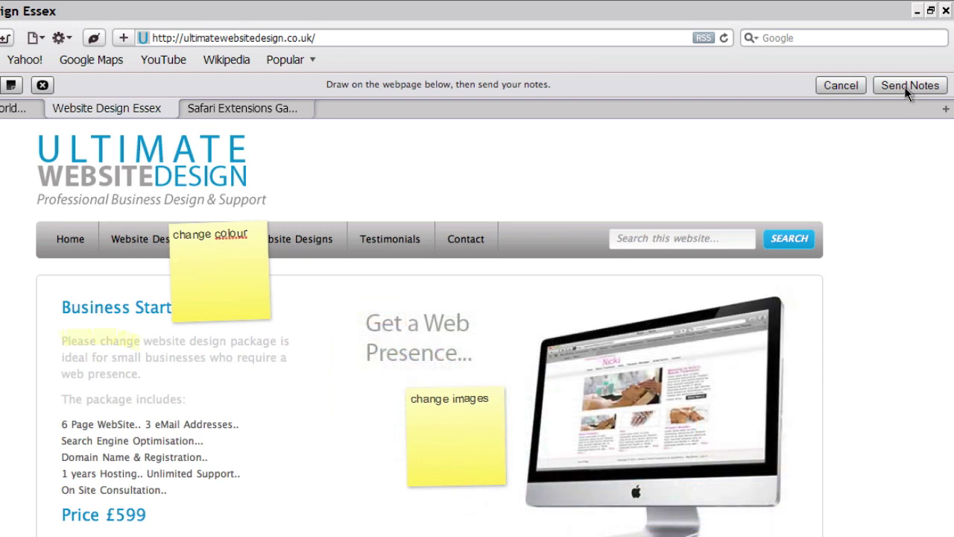
# - Send the annotated page as notes, leaving the comments empty and filling in the recipient's and the sender's e-mail addresses
pyautogui.click(904, 87)
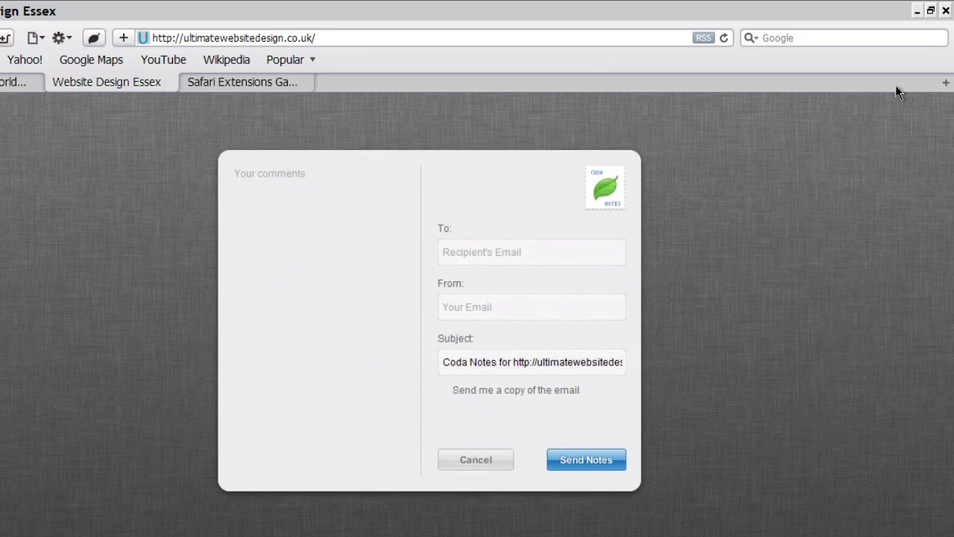
pyautogui.click(352, 384)
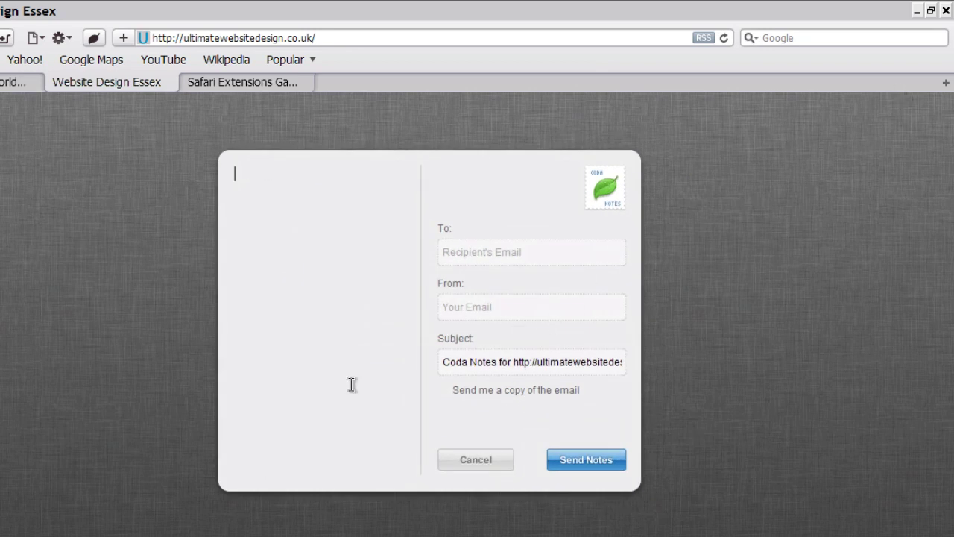
pyautogui.click(463, 258)
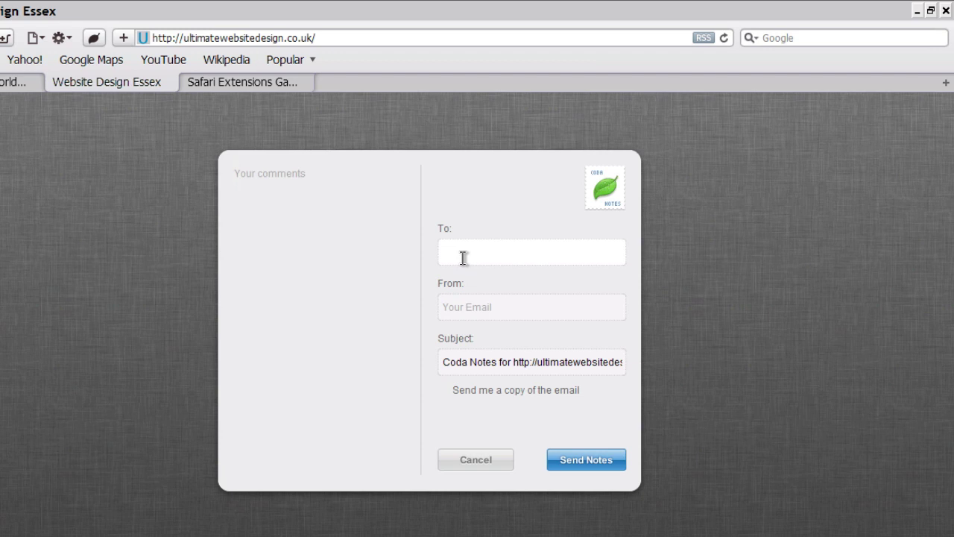
pyautogui.hotkey('ctrl', 'v')
pyautogui.click(483, 309)
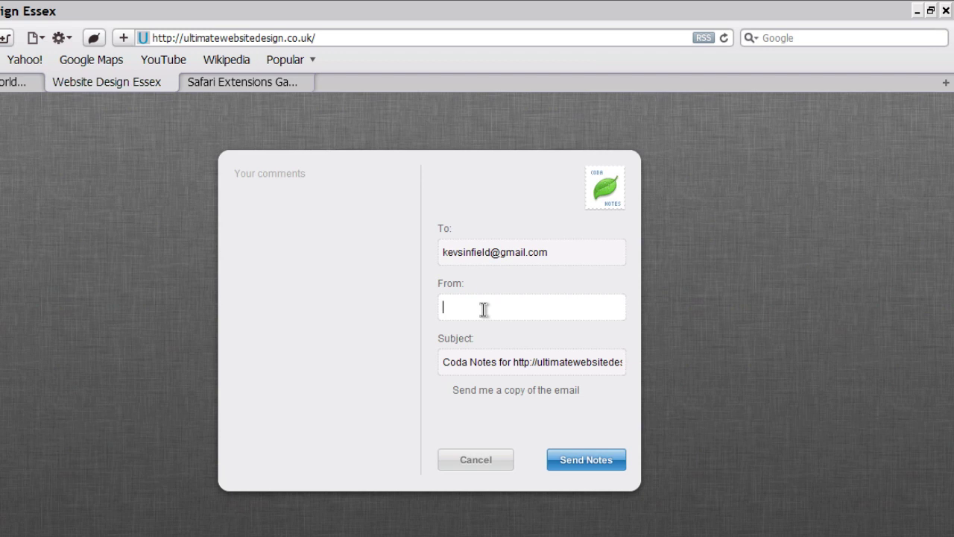
pyautogui.hotkey('ctrl', 'v')
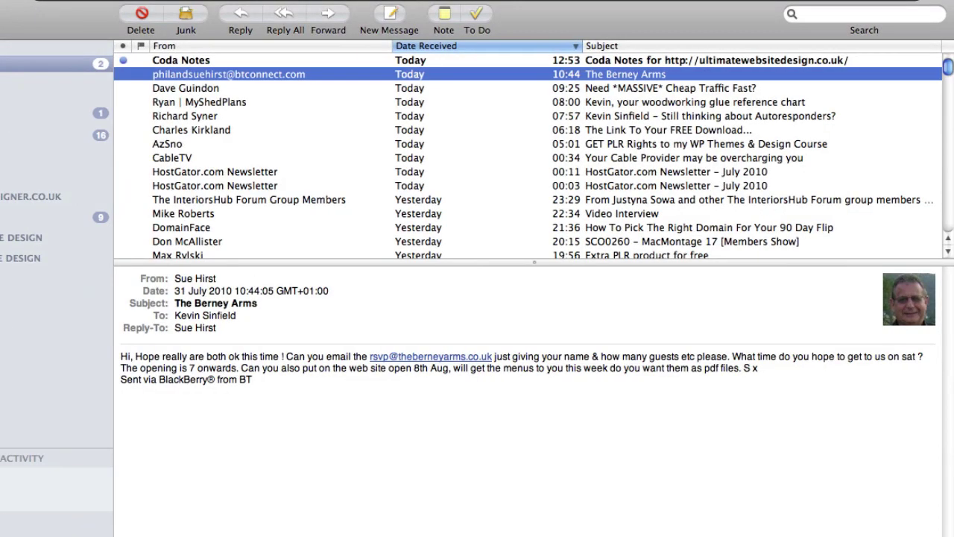
# - In Mail, open the received Coda Notes message and look through the annotated screenshot of the homepage
pyautogui.click(187, 60)
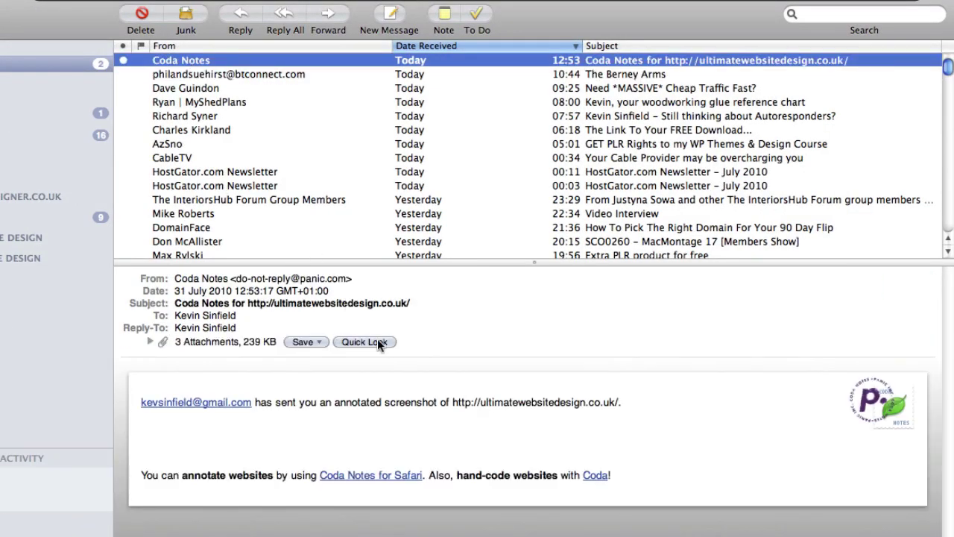
pyautogui.scroll(-5, 443, 318)
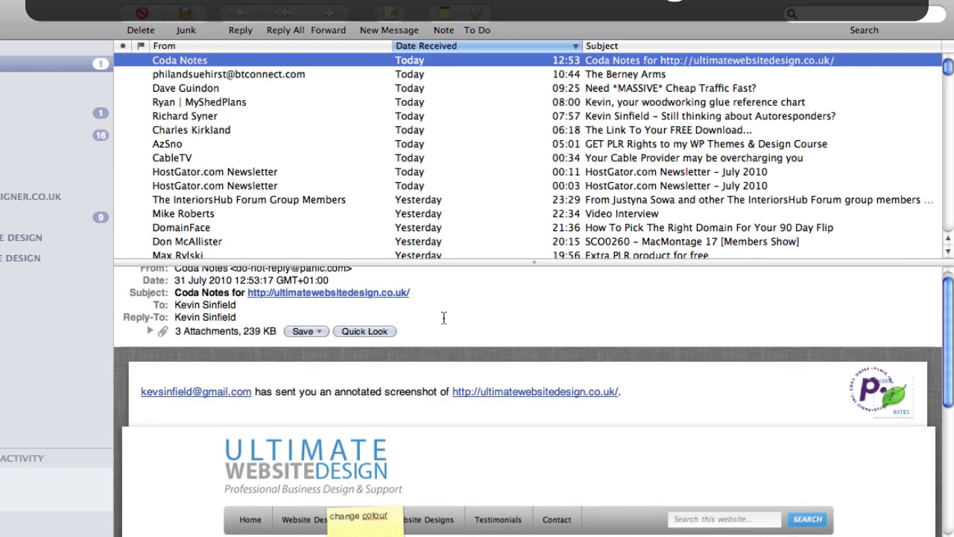
pyautogui.scroll(-1, 442, 320)
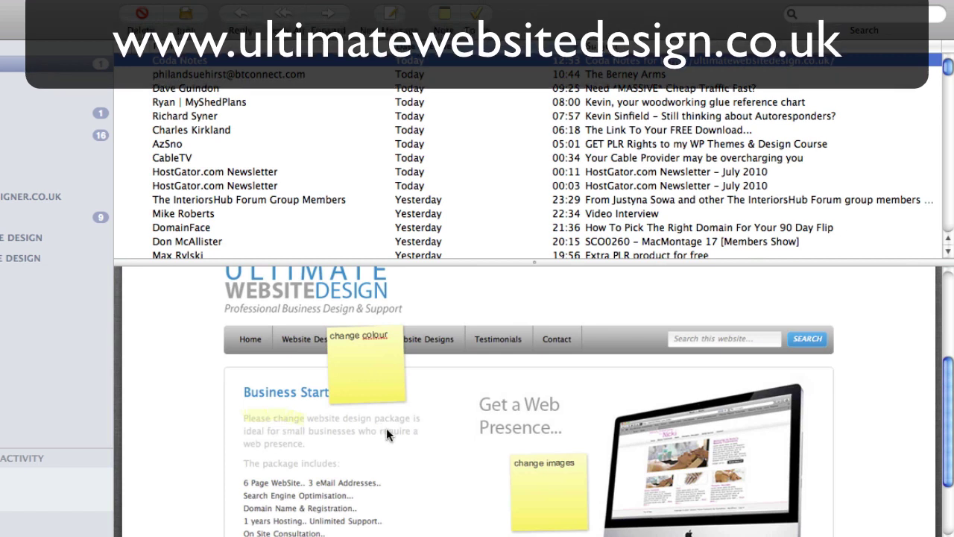
pyautogui.scroll(-2, 386, 428)
pyautogui.scroll(-1, 386, 436)
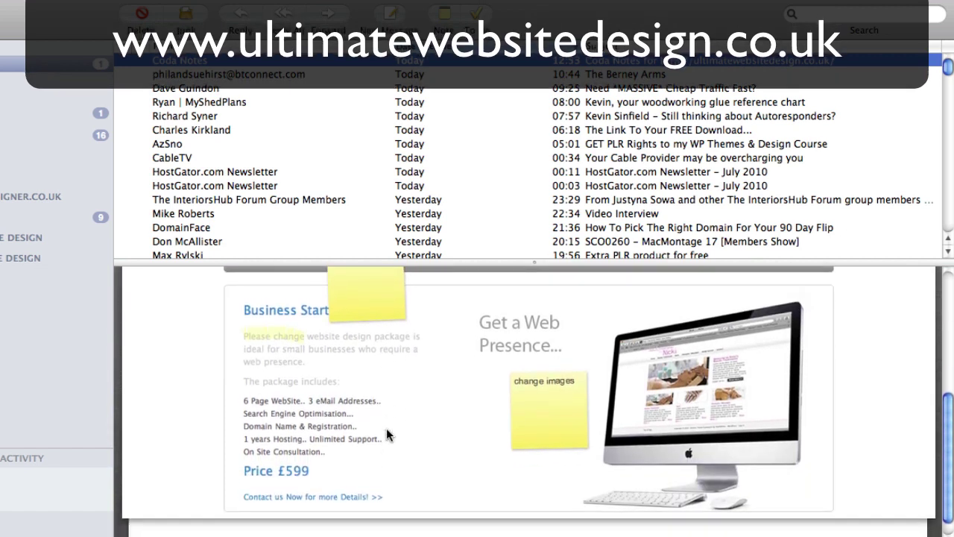
pyautogui.scroll(3, 386, 436)
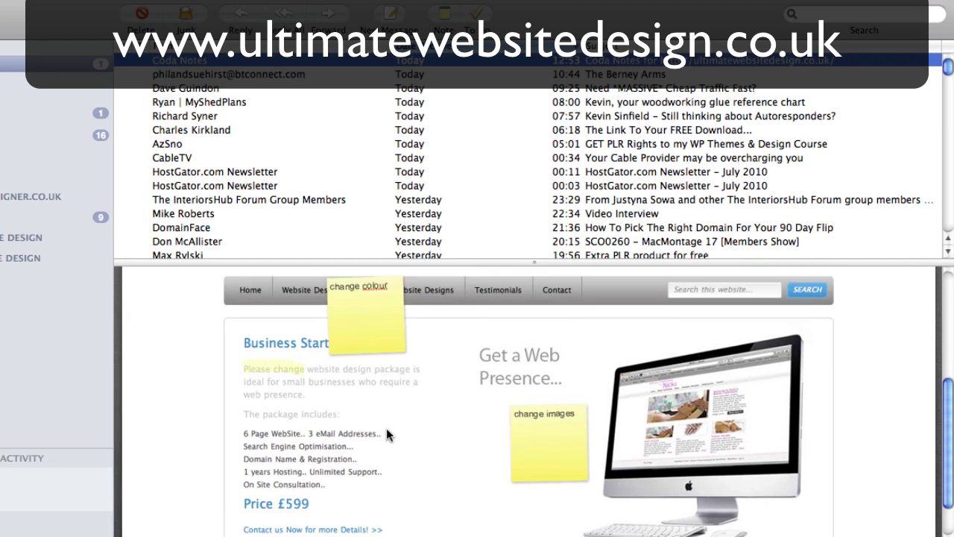
pyautogui.scroll(2, 386, 435)
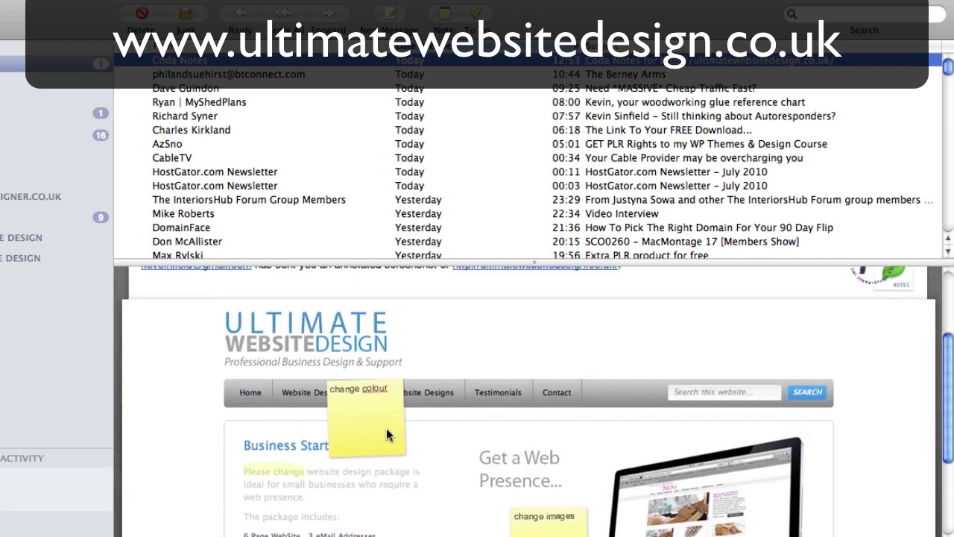